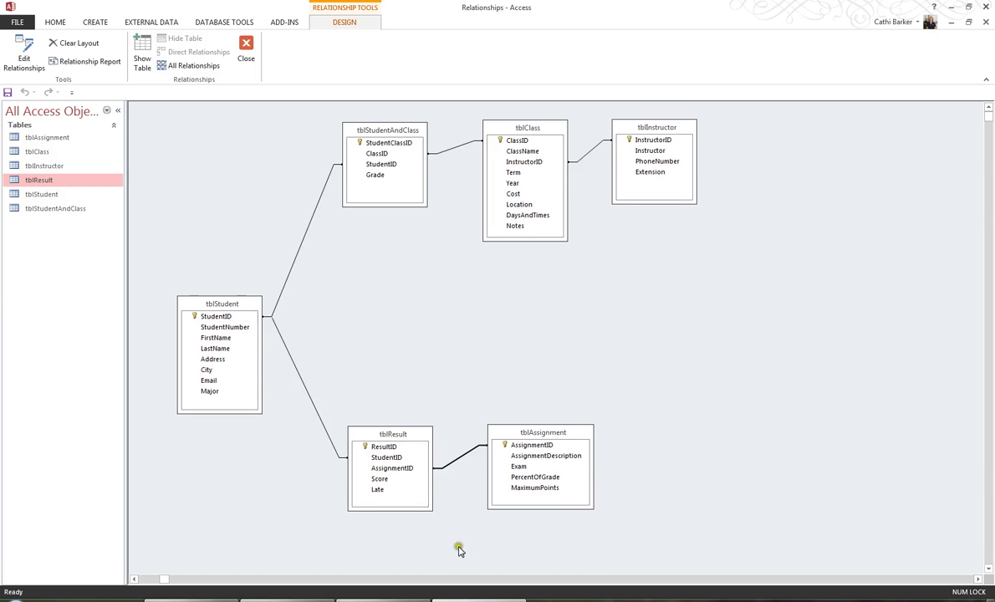
- Enforce referential integrity on the relationship between tblInstructor and tblClass
{"action": "mouse_move", "coordinate": [618, 139]}
{"action": "left_mouse_down"}
{"action": "mouse_move", "coordinate": [539, 167]}
{"action": "mouse_move", "coordinate": [589, 153]}
{"action": "left_mouse_up"}
{"action": "double_click", "coordinate": [589, 157]}
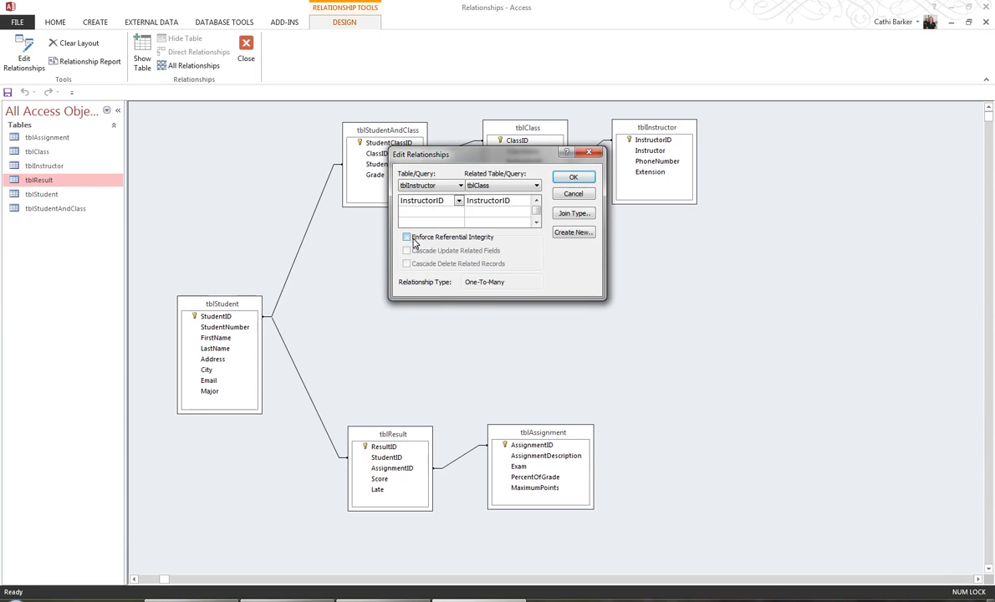
{"action": "left_click", "coordinate": [407, 238]}
{"action": "left_click", "coordinate": [406, 237]}
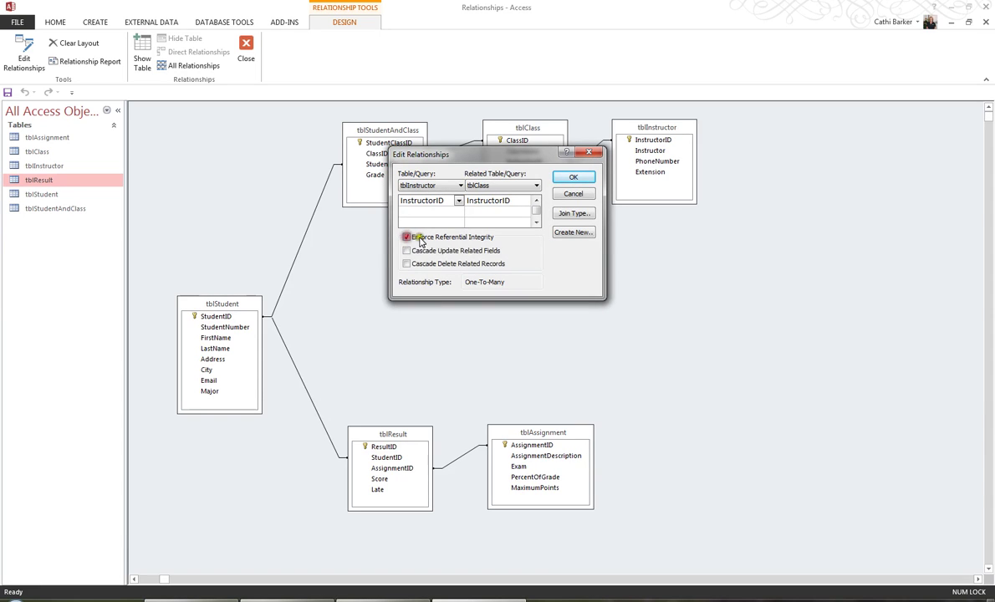
{"action": "left_click", "coordinate": [574, 178]}
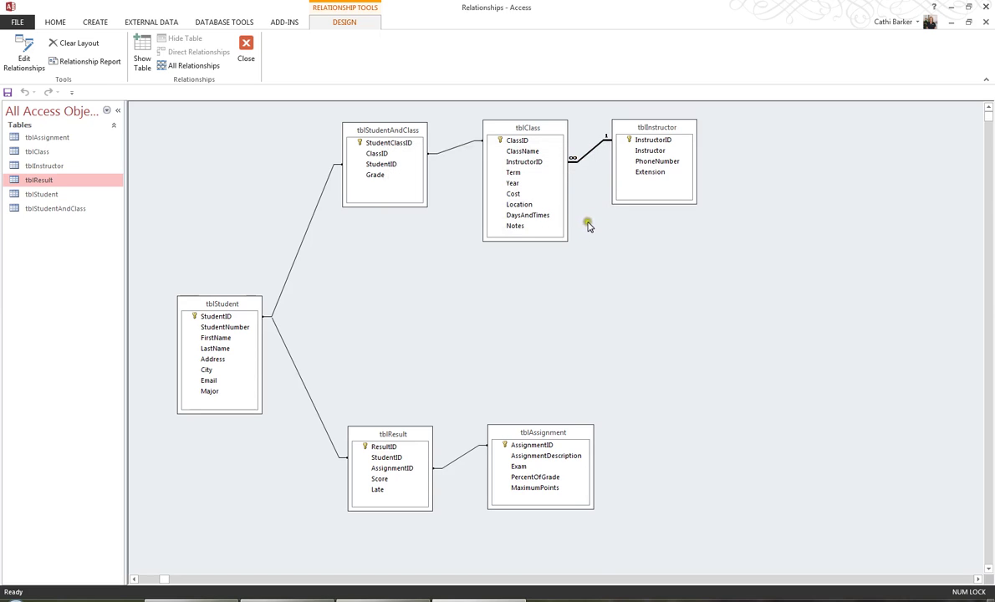
- Examine the link between InstructorID in tblInstructor and InstructorID in tblClass, including the symbols at both ends of its line
{"action": "left_click", "coordinate": [572, 160]}
{"action": "left_click", "coordinate": [606, 137]}
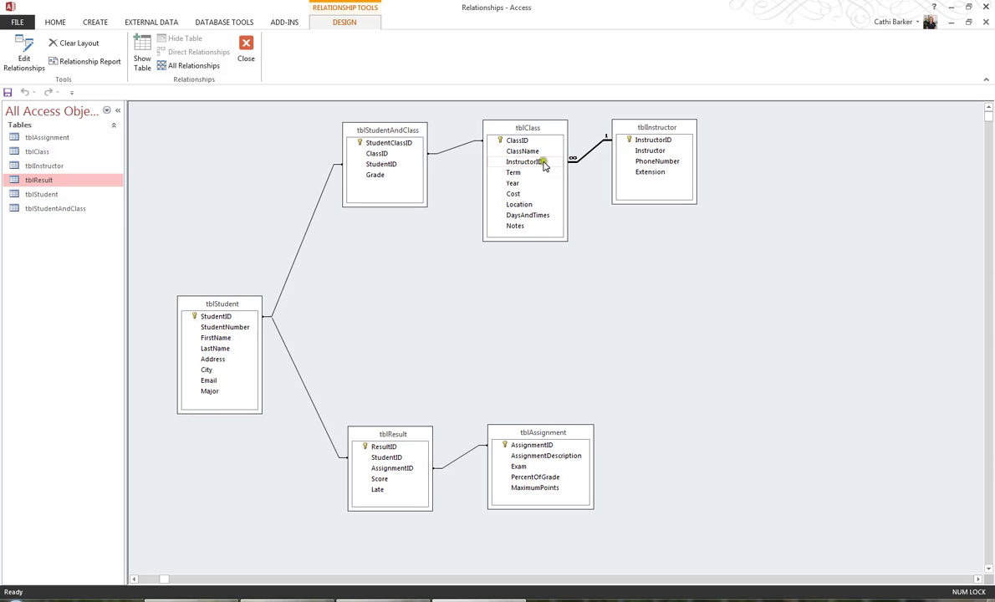
{"action": "left_click", "coordinate": [652, 140]}
{"action": "left_click", "coordinate": [527, 163]}
{"action": "left_click", "coordinate": [628, 141]}
{"action": "left_click", "coordinate": [626, 143]}
{"action": "left_click", "coordinate": [608, 141]}
{"action": "left_click", "coordinate": [558, 162]}
- Enforce referential integrity on the ClassID relationship between tblClass and tblStudentAndClass
{"action": "left_click", "coordinate": [456, 151]}
{"action": "left_click", "coordinate": [456, 150]}
{"action": "double_click", "coordinate": [456, 151]}
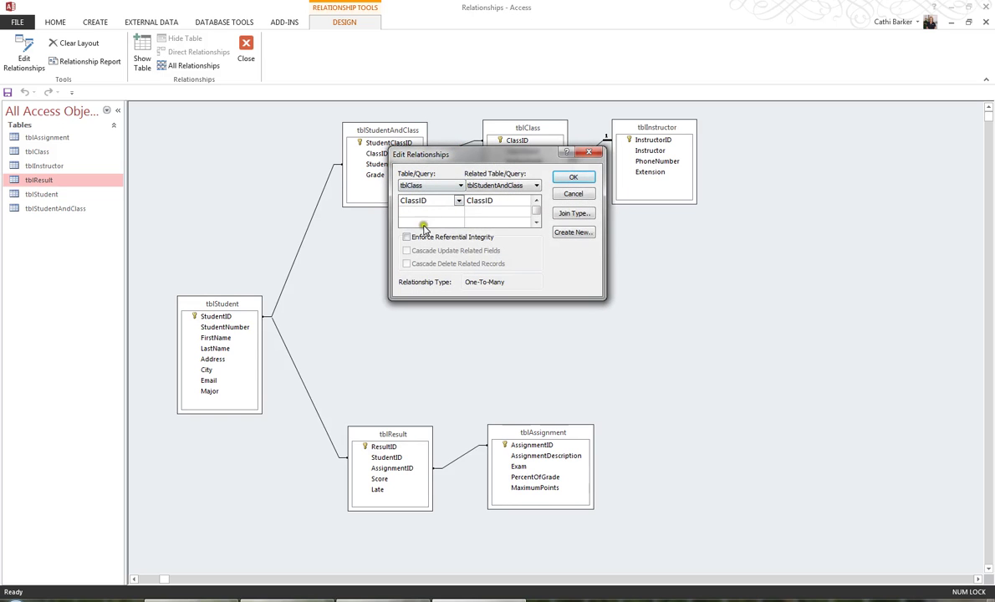
{"action": "left_click", "coordinate": [406, 237]}
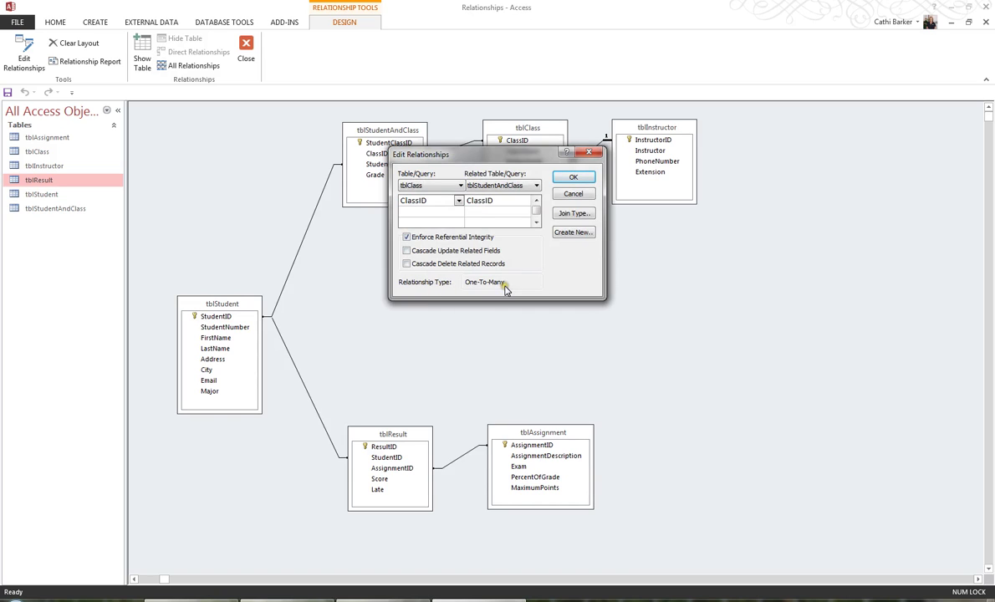
{"action": "left_click", "coordinate": [569, 179]}
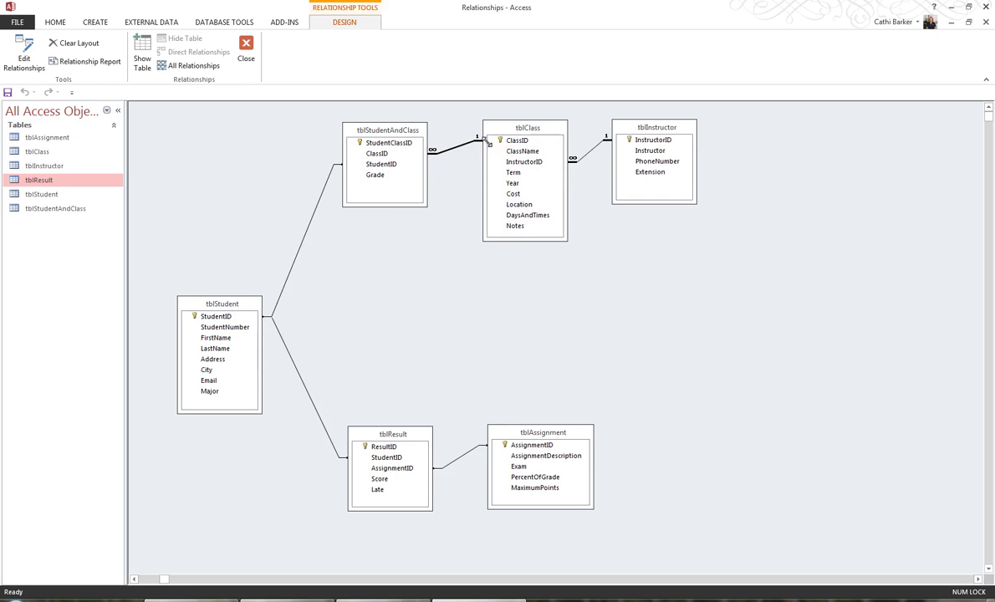
- Enforce referential integrity on the StudentID relationships from tblStudent to tblStudentAndClass and to tblResult
{"action": "double_click", "coordinate": [301, 250]}
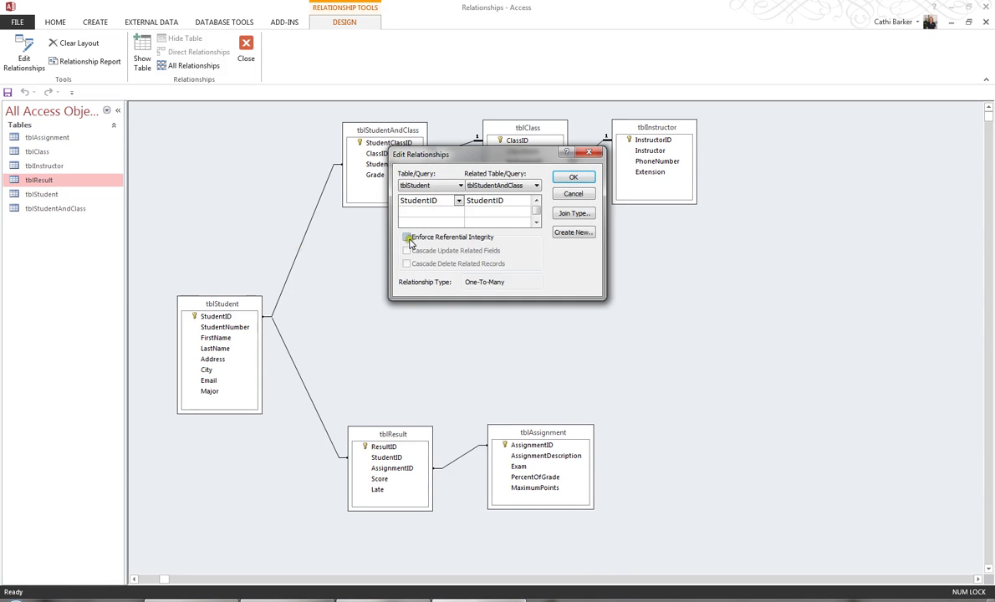
{"action": "left_click", "coordinate": [407, 238]}
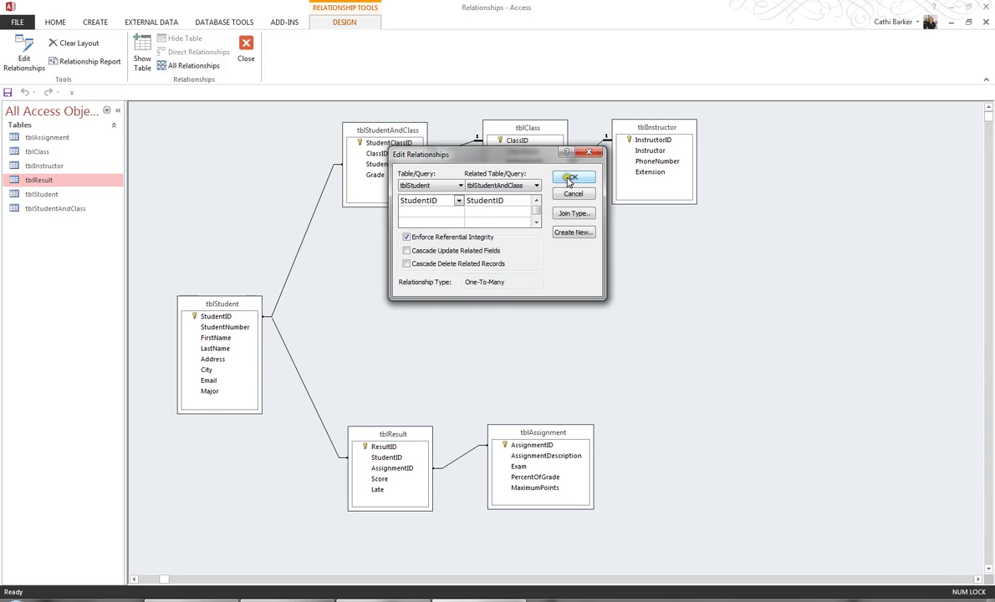
{"action": "left_click", "coordinate": [569, 178]}
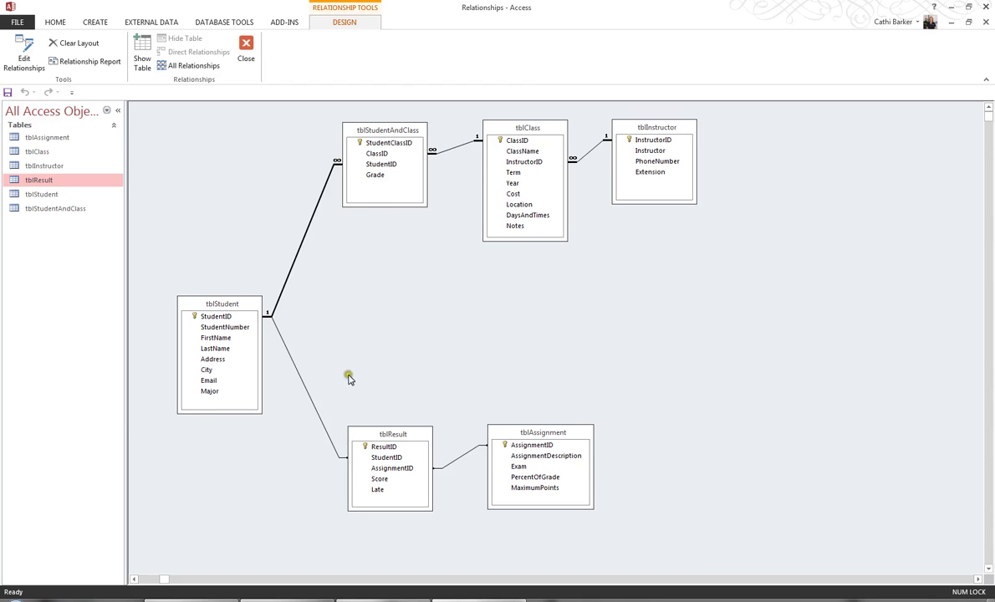
{"action": "double_click", "coordinate": [308, 392]}
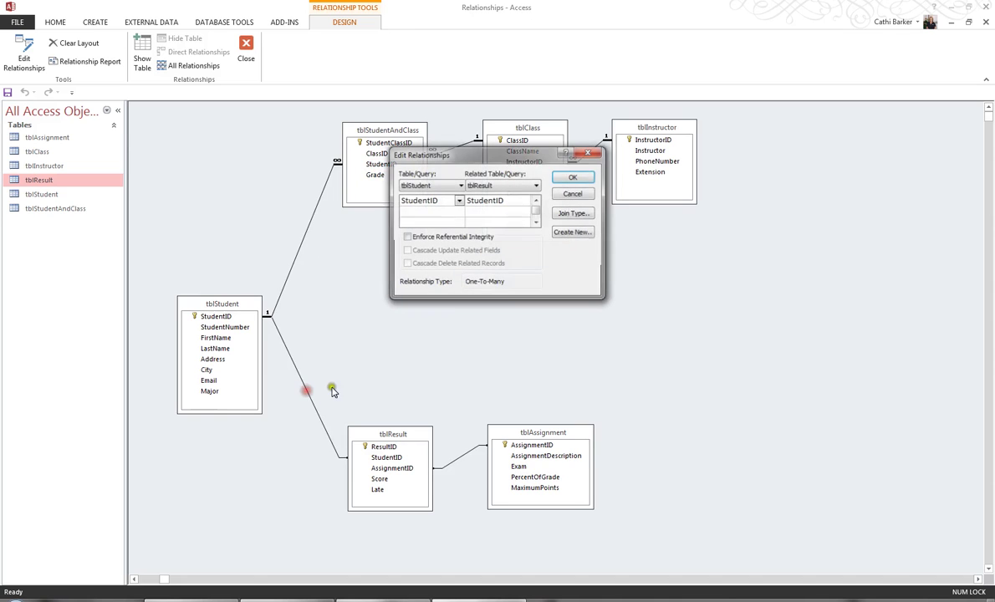
{"action": "left_click", "coordinate": [406, 236]}
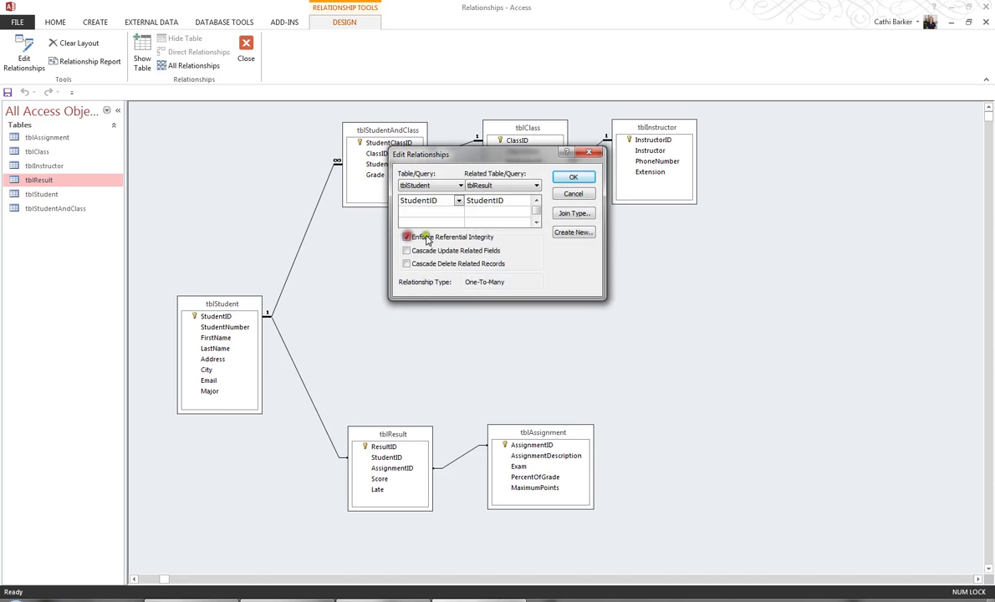
{"action": "left_click", "coordinate": [572, 179]}
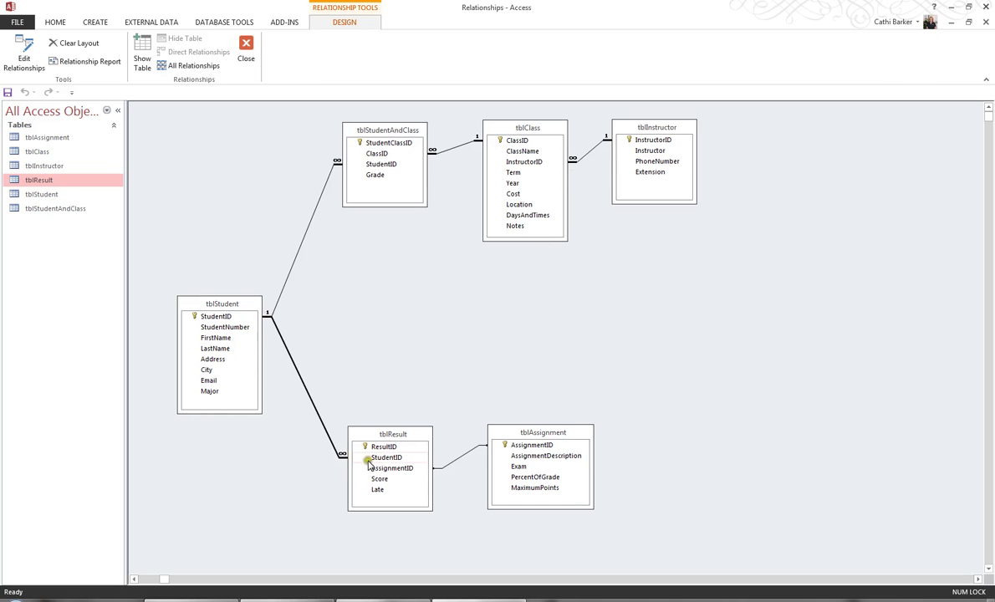
- Enforce referential integrity on the AssignmentID relationship between tblAssignment and tblResult
{"action": "double_click", "coordinate": [459, 461]}
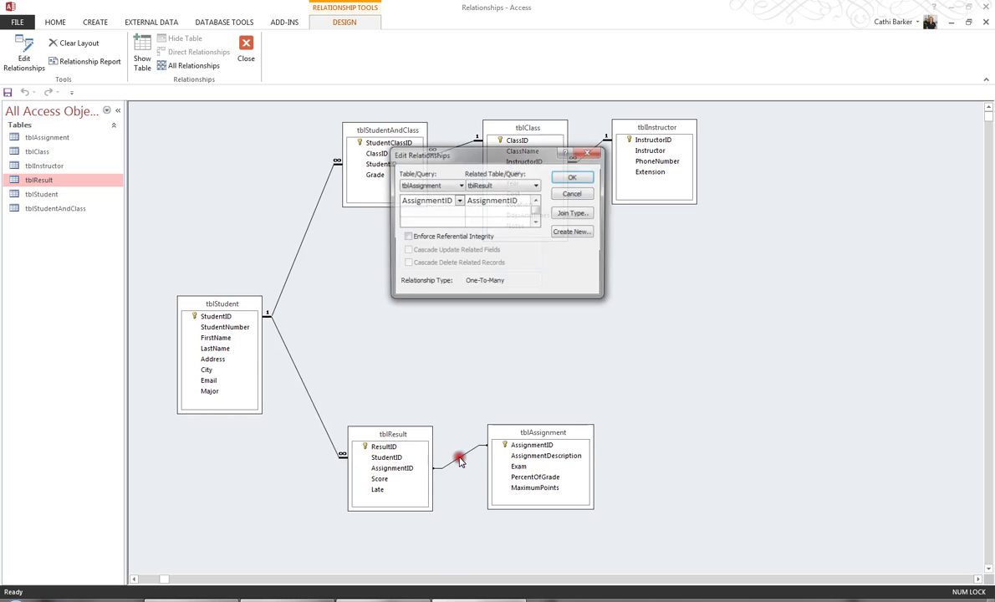
{"action": "left_click", "coordinate": [407, 238]}
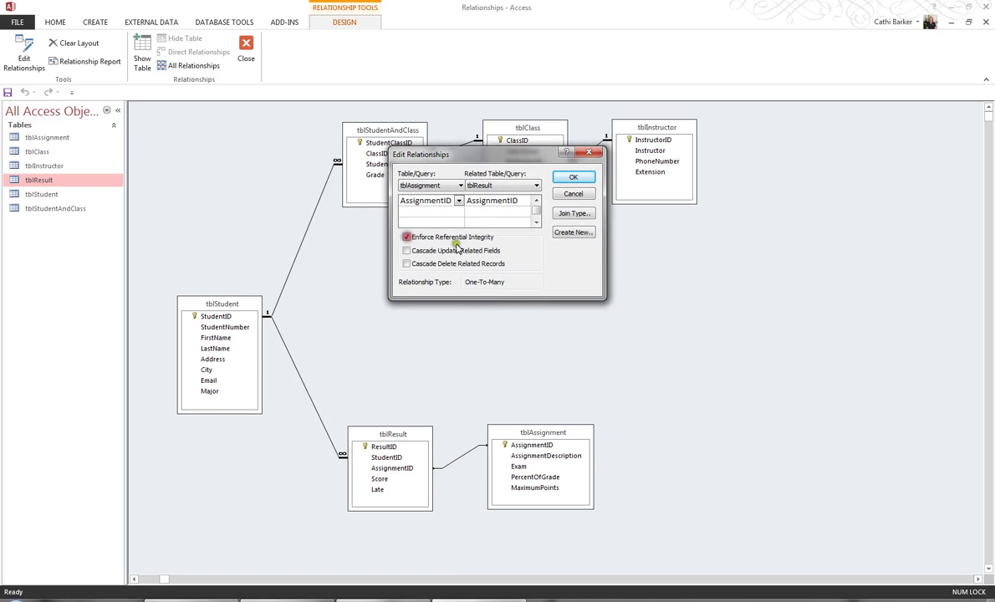
{"action": "left_click", "coordinate": [574, 179]}
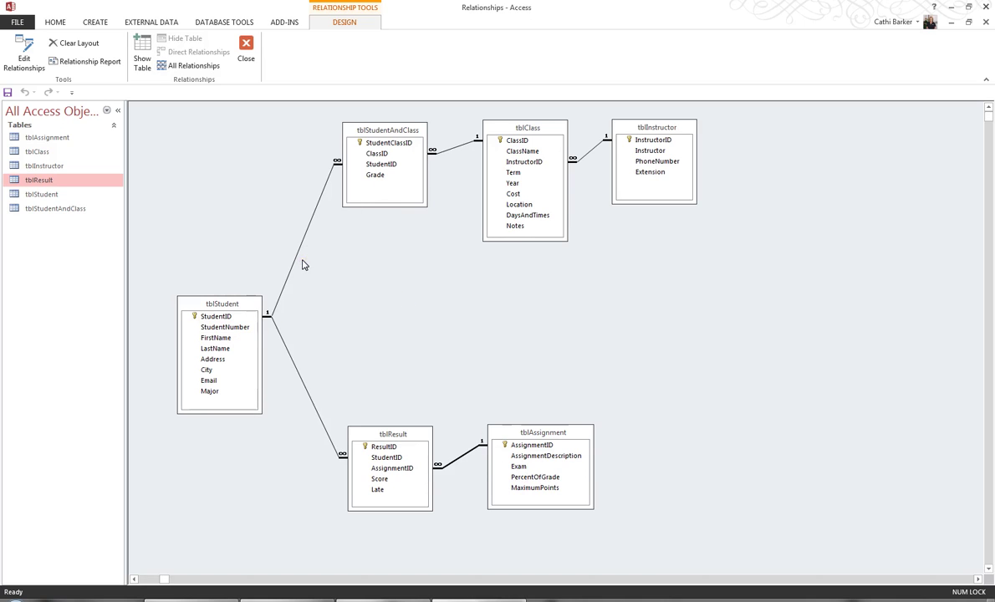
{"action": "left_click", "coordinate": [390, 170]}
{"action": "left_click", "coordinate": [396, 166]}
{"action": "left_click", "coordinate": [387, 167]}
{"action": "left_click", "coordinate": [383, 168]}
{"action": "left_click_drag", "start_coordinate": [382, 167], "coordinate": [236, 320]}
{"action": "left_click_drag", "start_coordinate": [251, 322], "coordinate": [386, 169]}
- Set the tblInstructor–tblClass join type to option 2, including all records from tblInstructor and only matching records from tblClass
{"action": "double_click", "coordinate": [590, 154]}
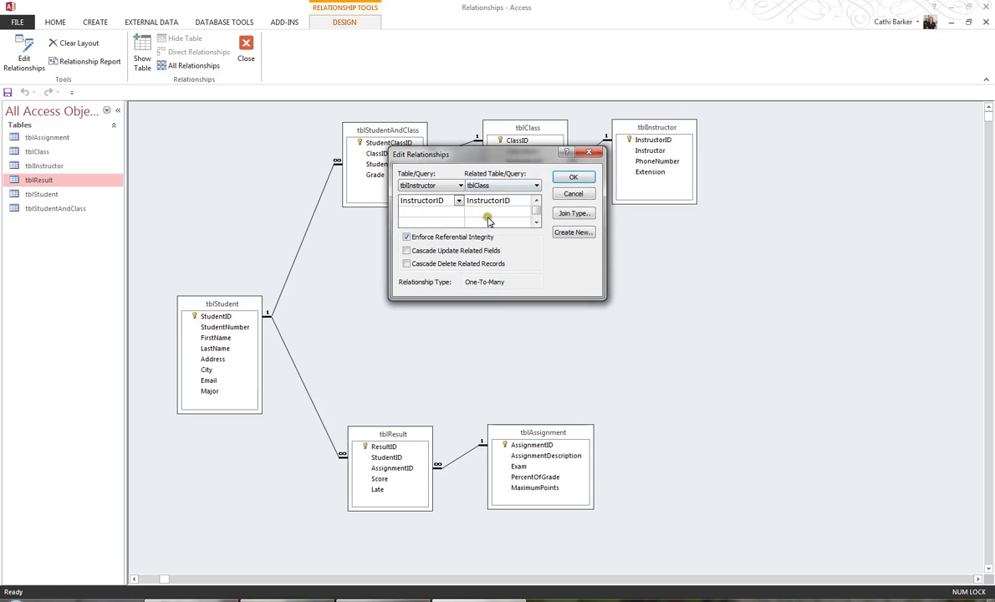
{"action": "left_click", "coordinate": [575, 214]}
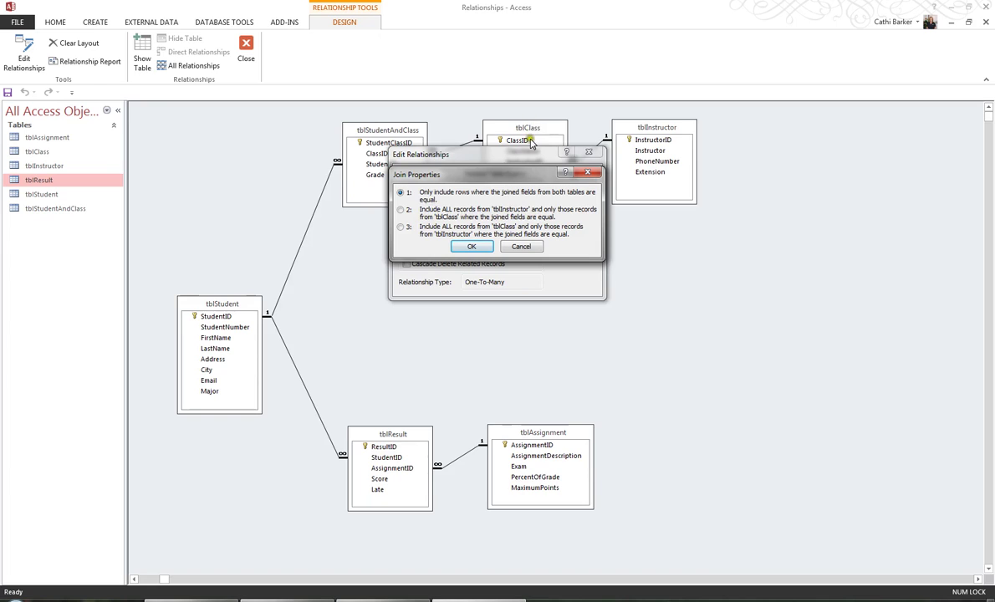
{"action": "left_click", "coordinate": [402, 209]}
{"action": "left_click", "coordinate": [481, 248]}
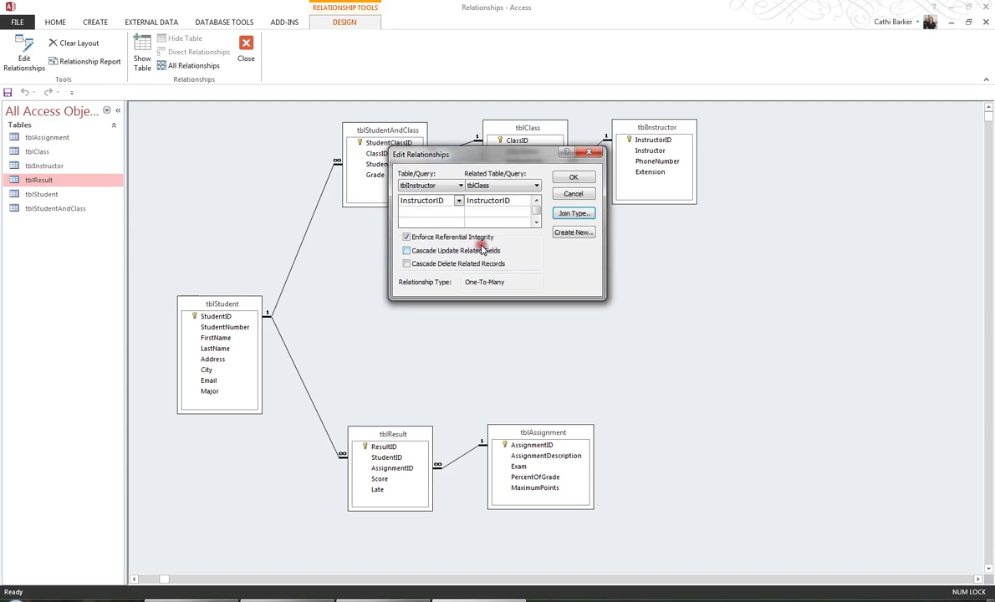
{"action": "left_click", "coordinate": [574, 178]}
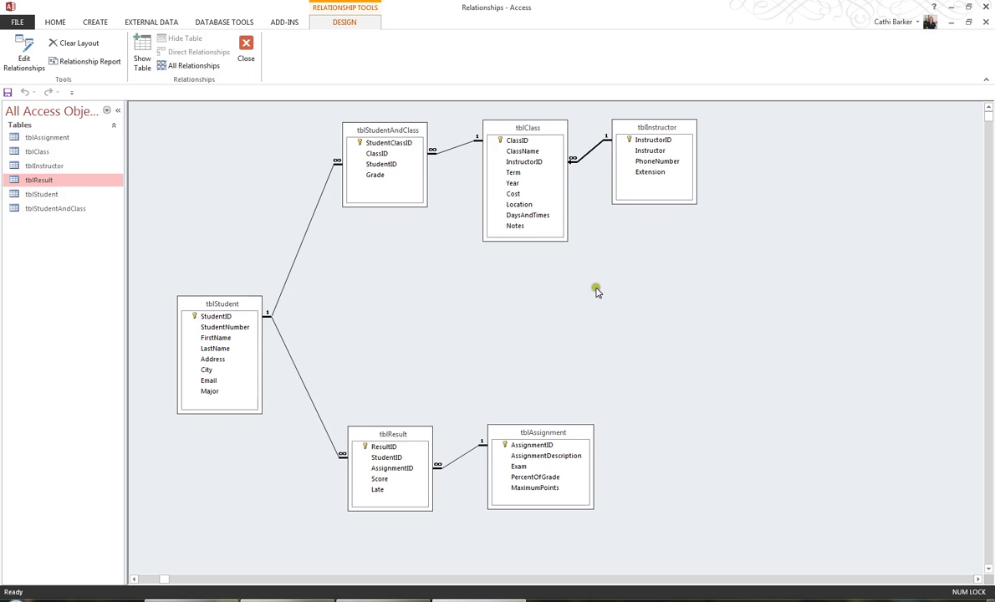
- Turn on Cascade Update Related Fields for the relationship between tblInstructor and tblClass
{"action": "left_click", "coordinate": [588, 154]}
{"action": "double_click", "coordinate": [589, 155]}
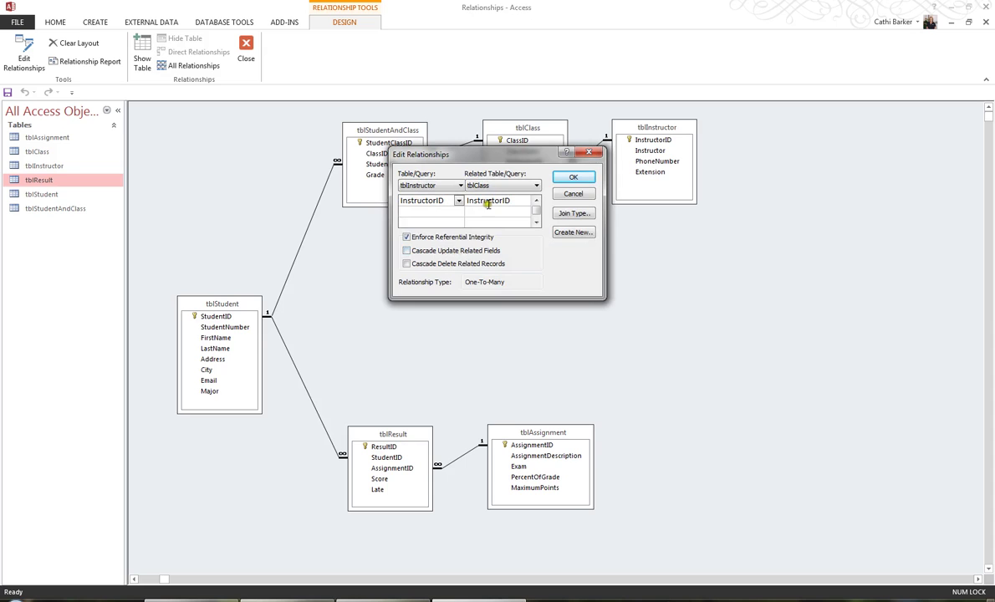
{"action": "left_click_drag", "start_coordinate": [497, 156], "coordinate": [521, 269]}
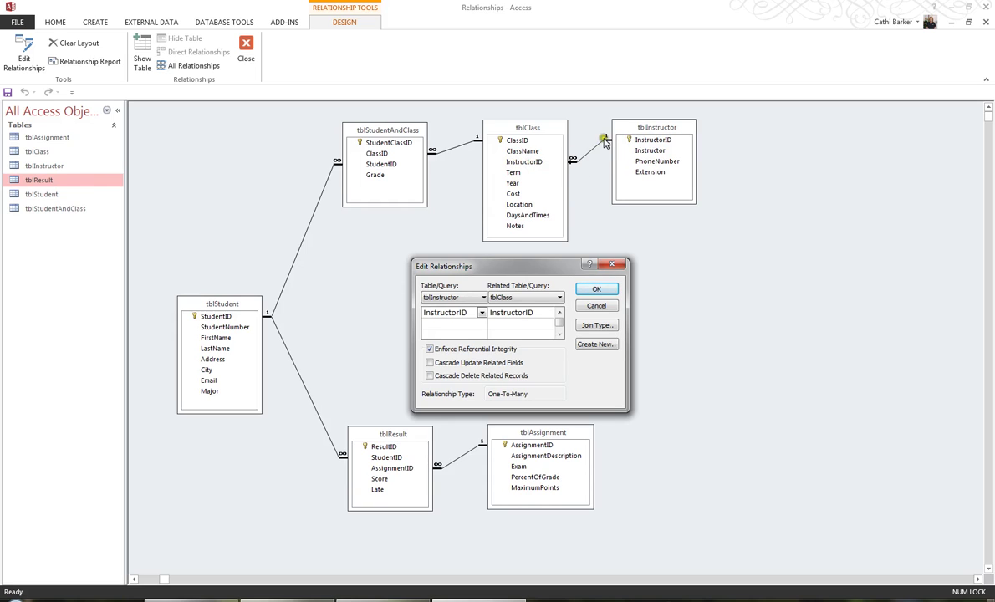
{"action": "left_click", "coordinate": [430, 362]}
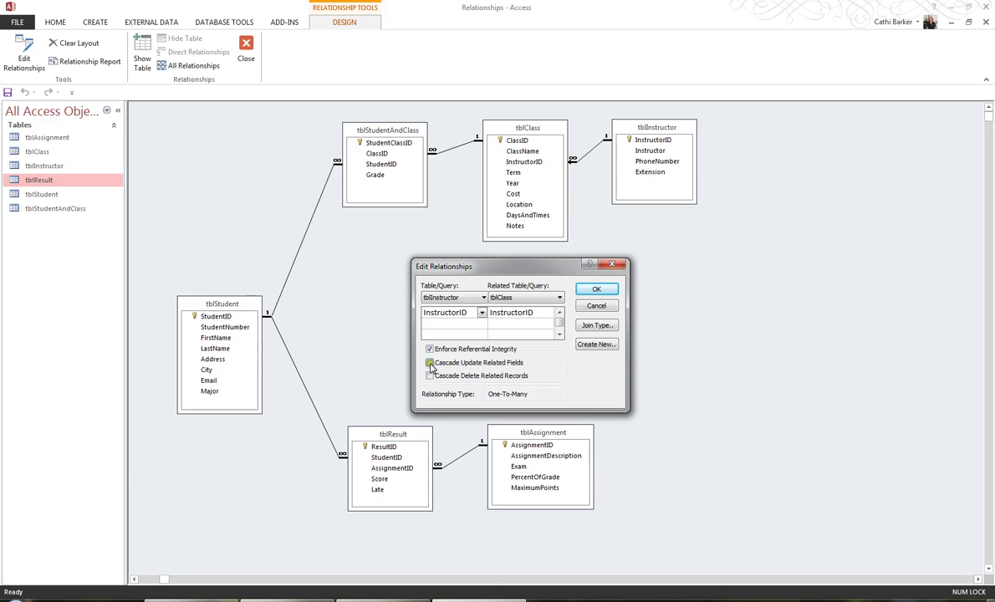
{"action": "left_click", "coordinate": [595, 289]}
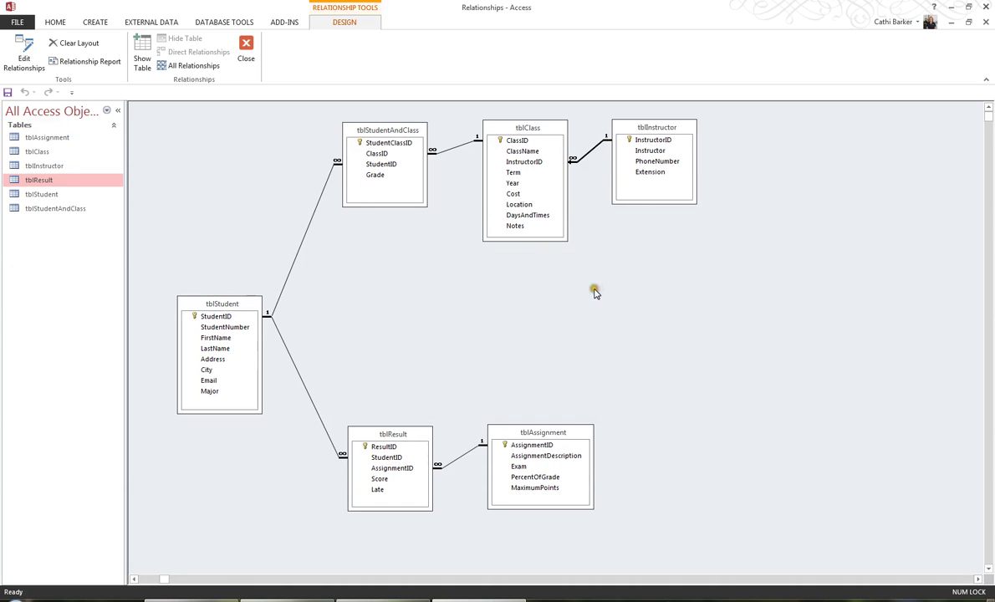
- Turn on Cascade Update Related Fields for the relationship between tblClass and tblStudentAndClass
{"action": "left_click", "coordinate": [456, 148]}
{"action": "double_click", "coordinate": [456, 148]}
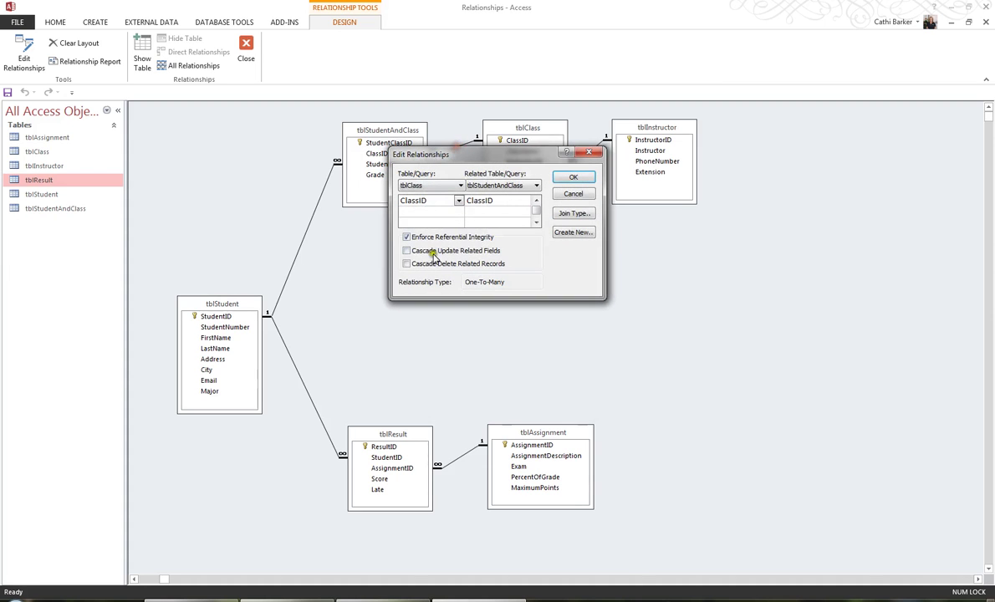
{"action": "left_click", "coordinate": [406, 250]}
{"action": "left_click", "coordinate": [573, 177]}
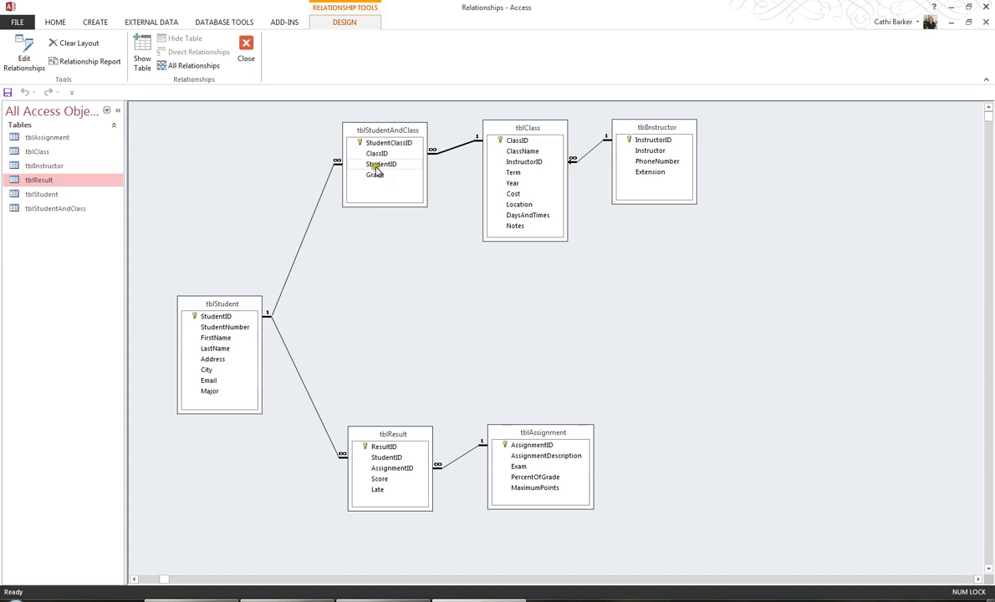
- Turn on Cascade Update Related Fields for tblStudent's relationships with tblStudentAndClass and tblResult
{"action": "double_click", "coordinate": [313, 217]}
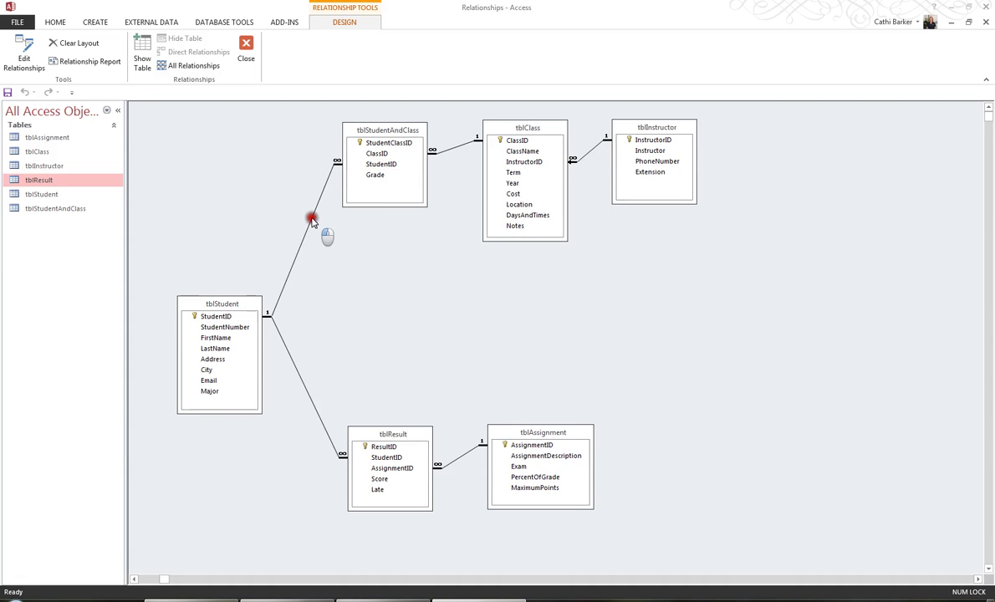
{"action": "left_click", "coordinate": [429, 252]}
{"action": "left_click", "coordinate": [573, 177]}
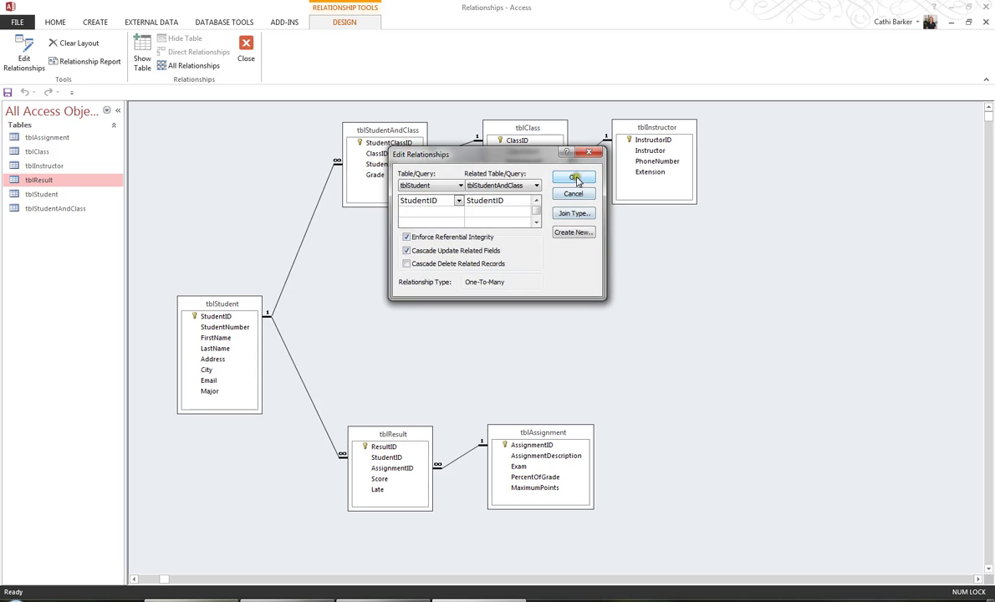
{"action": "double_click", "coordinate": [304, 383]}
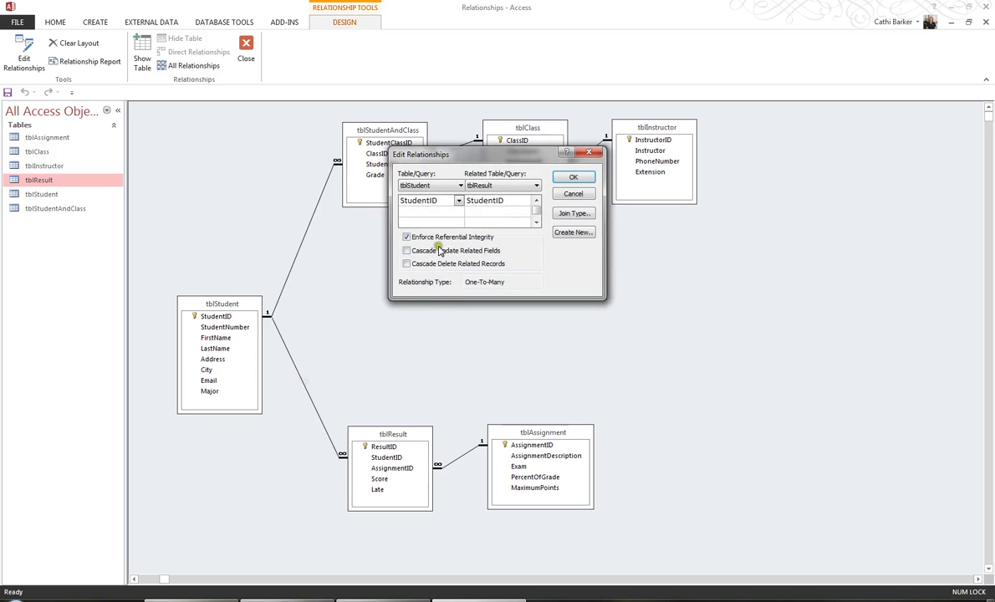
{"action": "left_click", "coordinate": [406, 250]}
{"action": "left_click", "coordinate": [572, 177]}
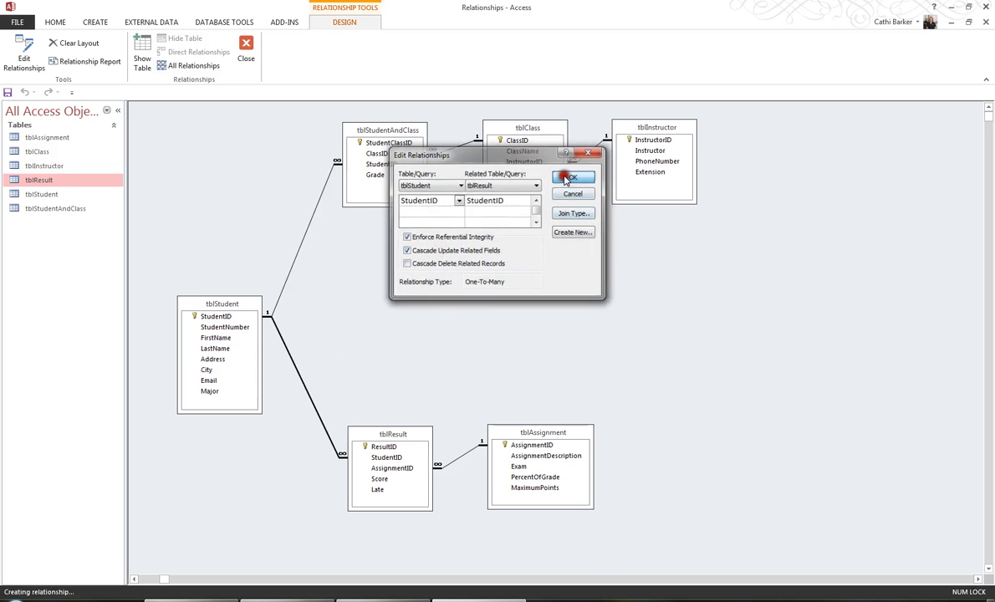
- Turn on Cascade Update Related Fields for the relationship between tblAssignment and tblResult
{"action": "double_click", "coordinate": [463, 454]}
{"action": "left_click", "coordinate": [407, 250]}
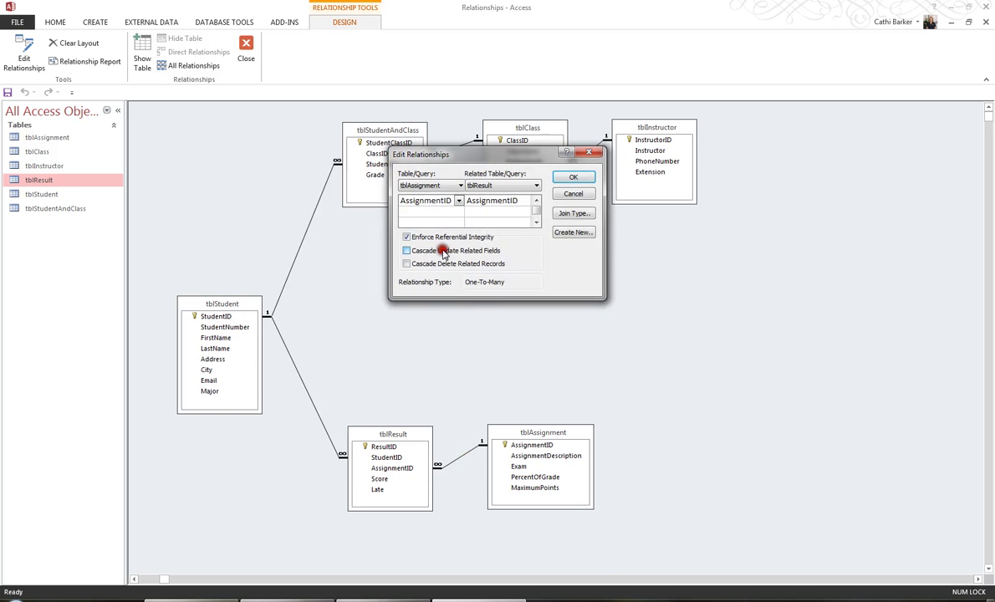
{"action": "left_click", "coordinate": [577, 178]}
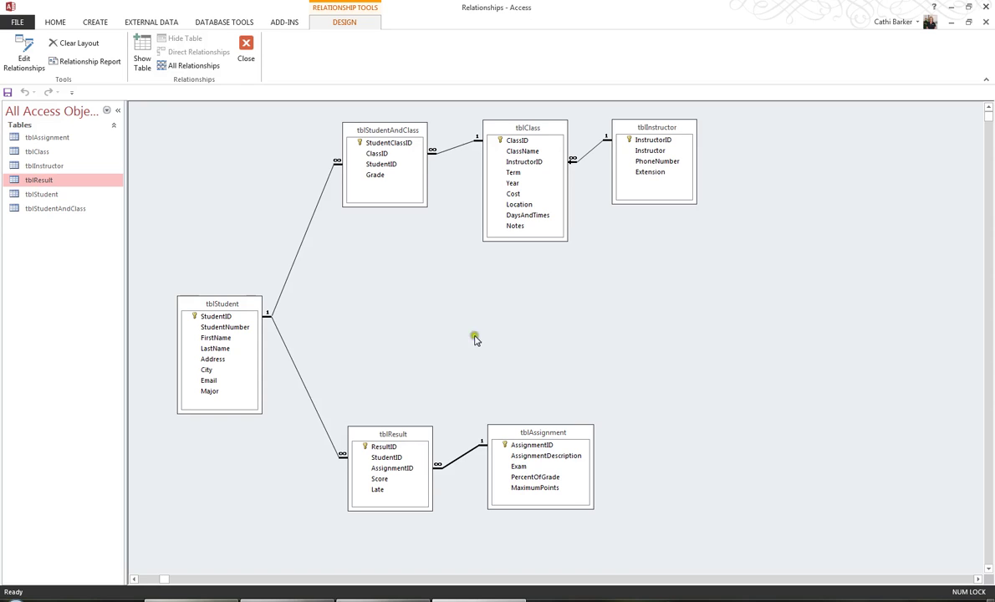
- Turn on Cascade Delete Related Records for tblStudent's relationships with tblStudentAndClass and tblResult
{"action": "double_click", "coordinate": [301, 245]}
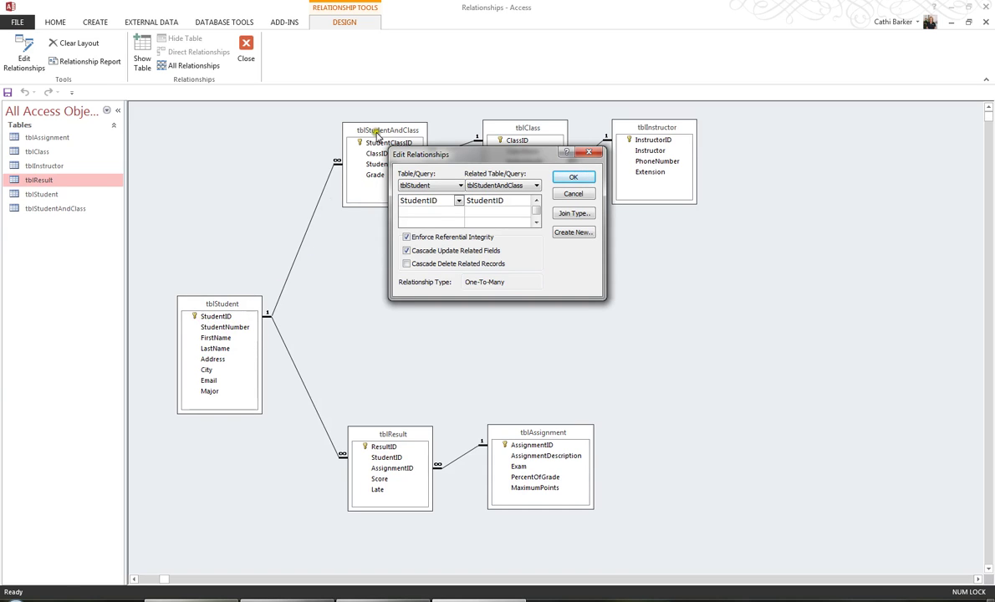
{"action": "left_click", "coordinate": [372, 195]}
{"action": "left_click", "coordinate": [407, 263]}
{"action": "left_click", "coordinate": [579, 177]}
{"action": "double_click", "coordinate": [307, 393]}
{"action": "left_click", "coordinate": [420, 264]}
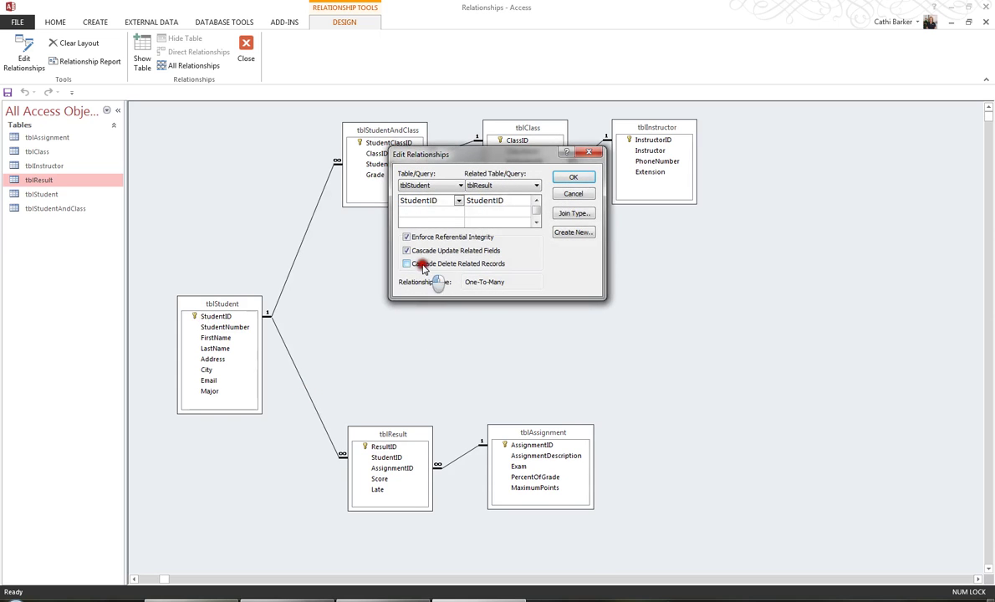
{"action": "left_click", "coordinate": [574, 177]}
- Turn on Cascade Delete Related Records for the relationship between tblAssignment and tblResult
{"action": "left_click", "coordinate": [462, 458]}
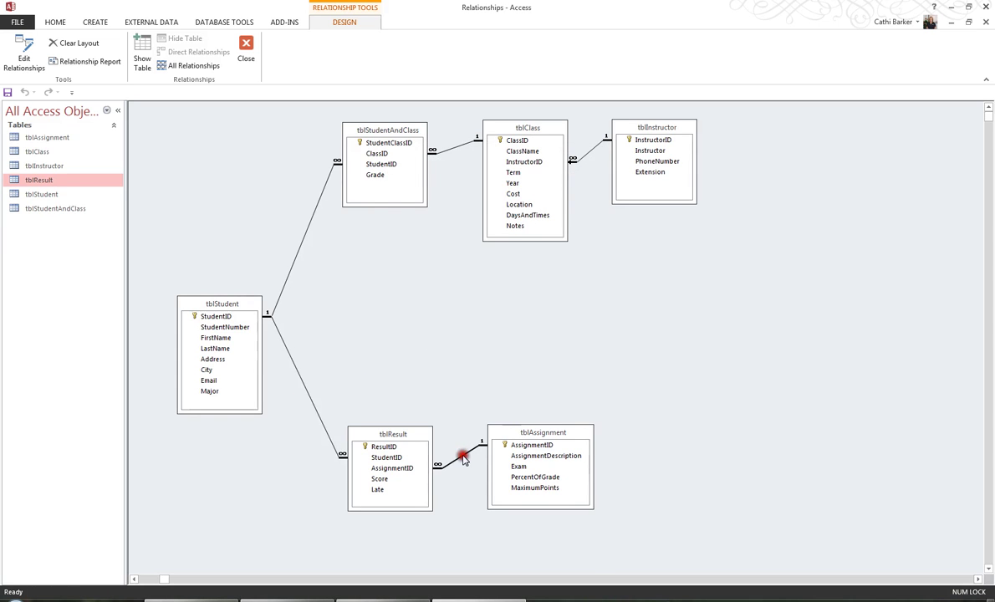
{"action": "double_click", "coordinate": [464, 460]}
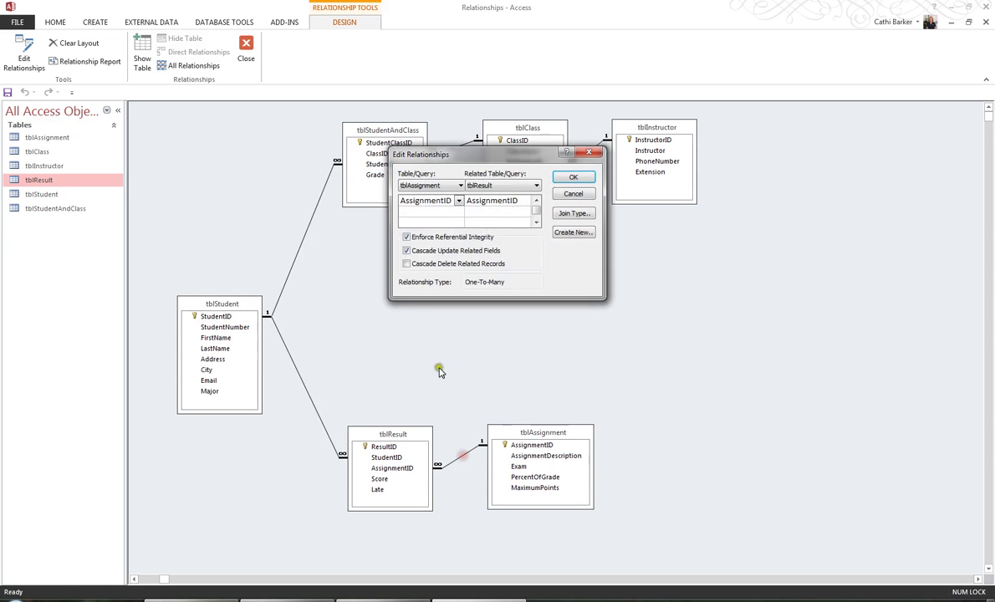
{"action": "left_click", "coordinate": [573, 177]}
- Turn on Cascade Delete Related Records for the relationship between tblClass and tblStudentAndClass
{"action": "left_click", "coordinate": [453, 148]}
{"action": "double_click", "coordinate": [454, 150]}
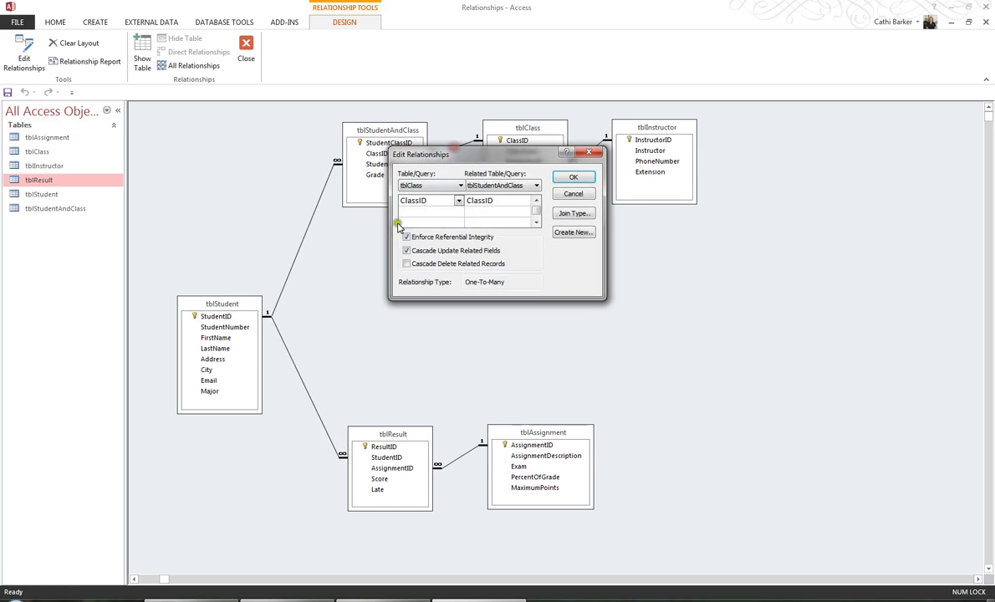
{"action": "left_click", "coordinate": [406, 263]}
{"action": "left_click", "coordinate": [572, 177]}
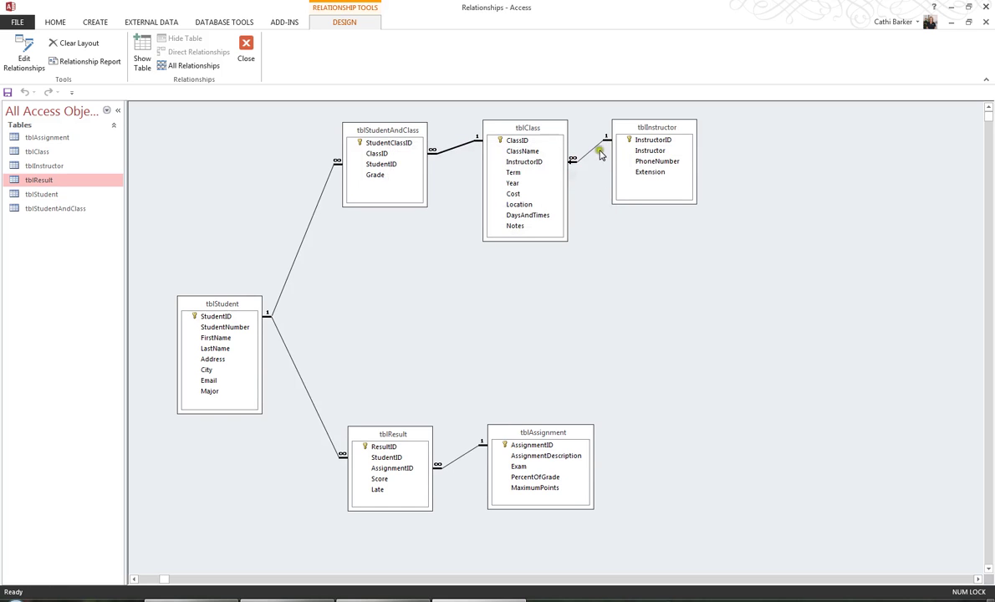
- Turn on Cascade Update Related Fields and Cascade Delete Related Records for the relationship between tblInstructor and tblClass
{"action": "double_click", "coordinate": [590, 157]}
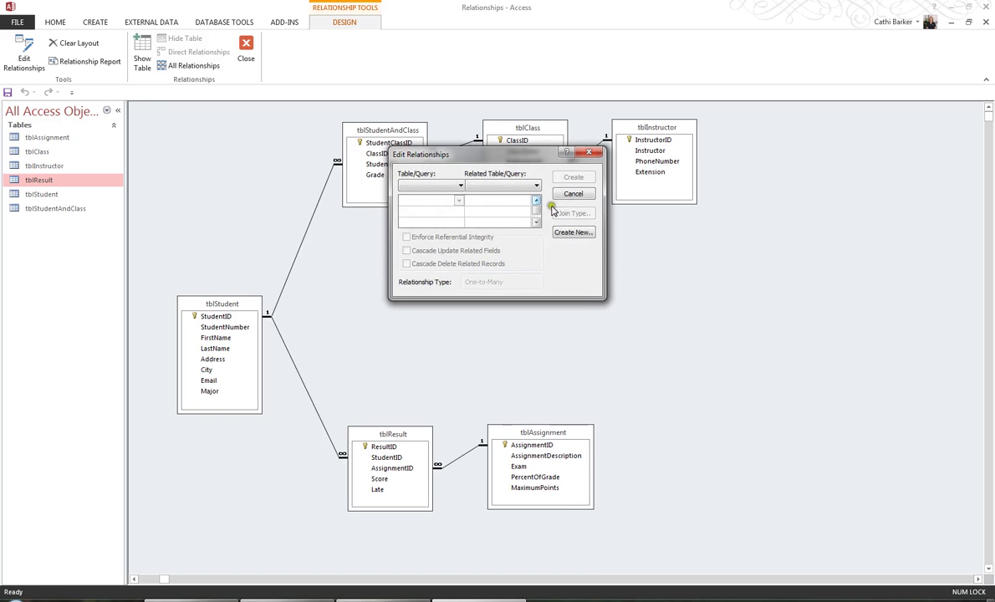
{"action": "left_click", "coordinate": [577, 194]}
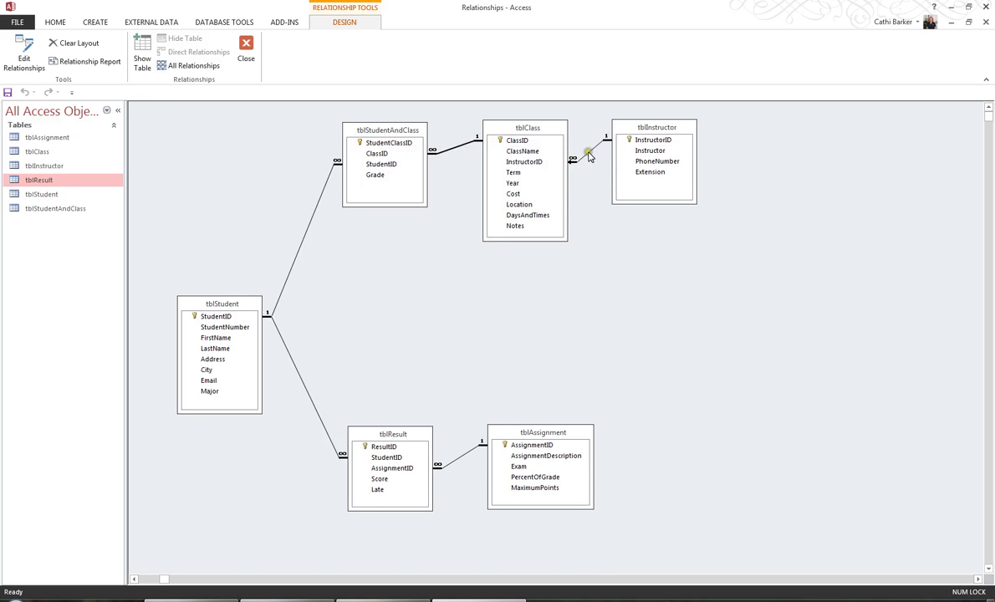
{"action": "double_click", "coordinate": [589, 155]}
{"action": "left_click", "coordinate": [406, 250]}
{"action": "left_click", "coordinate": [407, 263]}
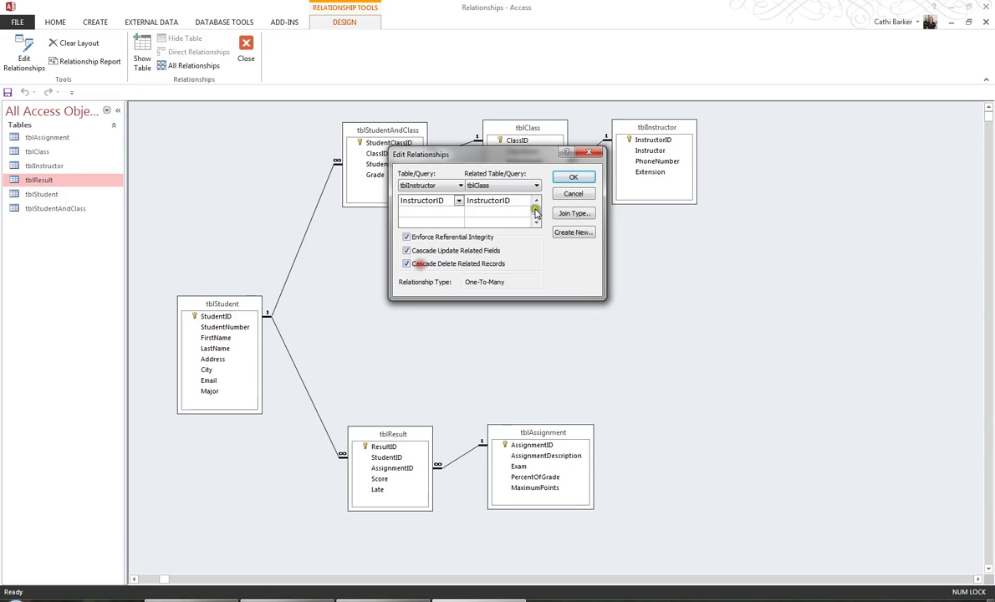
{"action": "left_click", "coordinate": [573, 177]}
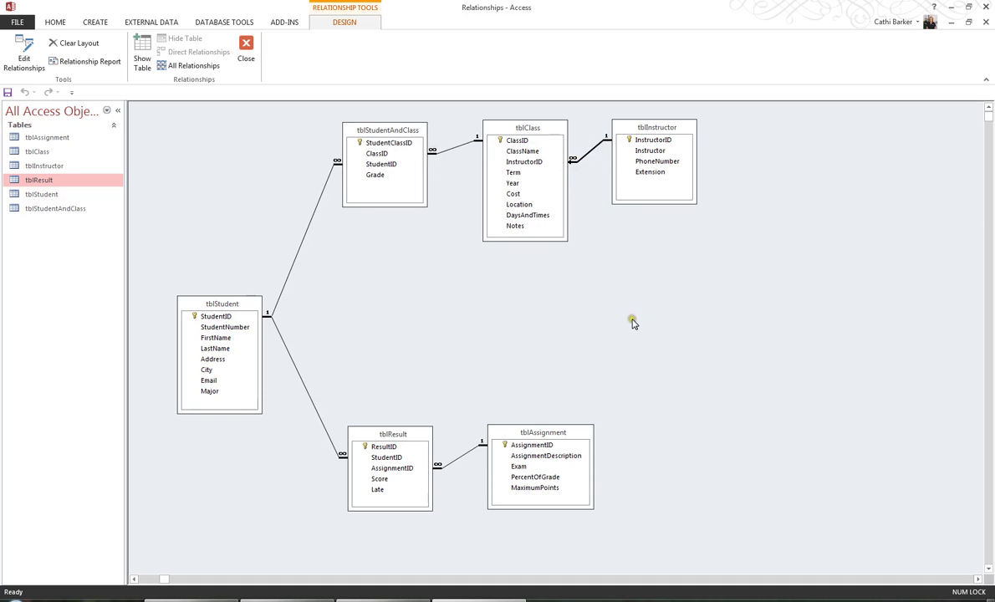